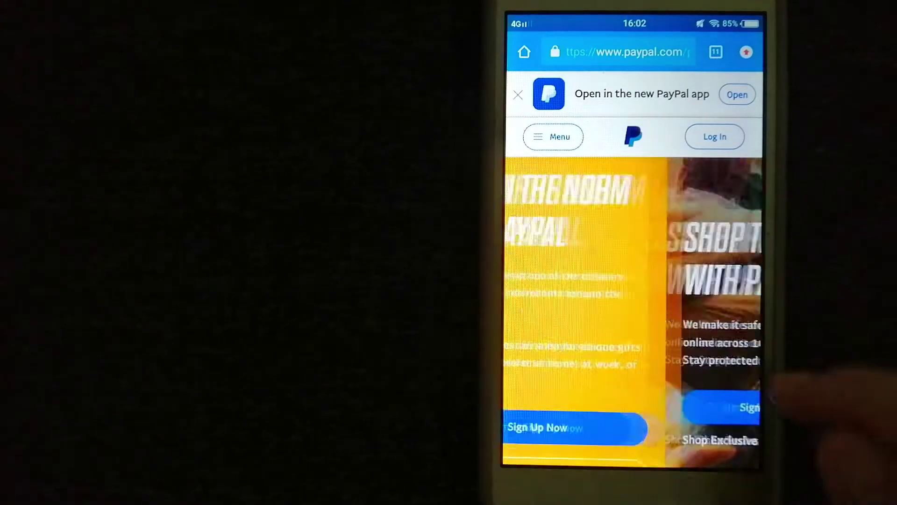
{"action": "scroll", "coordinate": [805, 246], "scroll_direction": "down", "scroll_amount": 2}
{"action": "scroll", "coordinate": [763, 302], "scroll_direction": "down", "scroll_amount": 5}
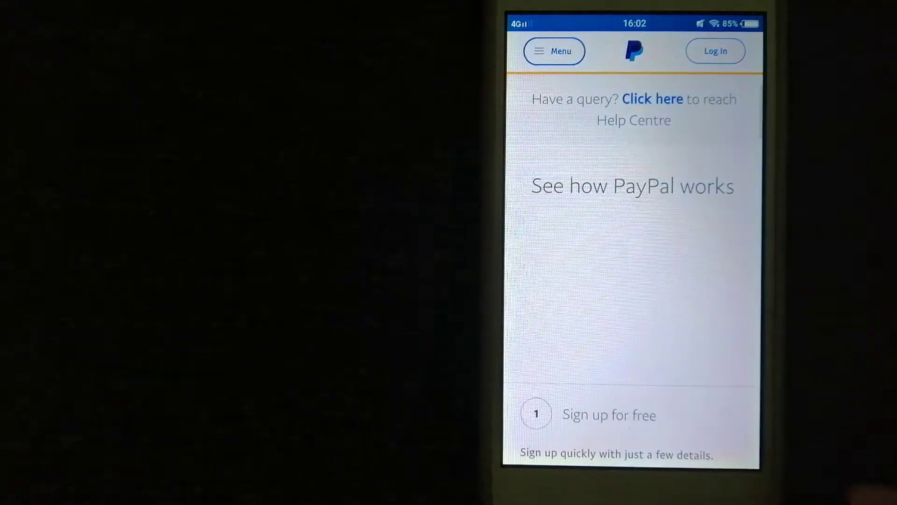
{"action": "scroll", "coordinate": [741, 250], "scroll_direction": "down", "scroll_amount": 1}
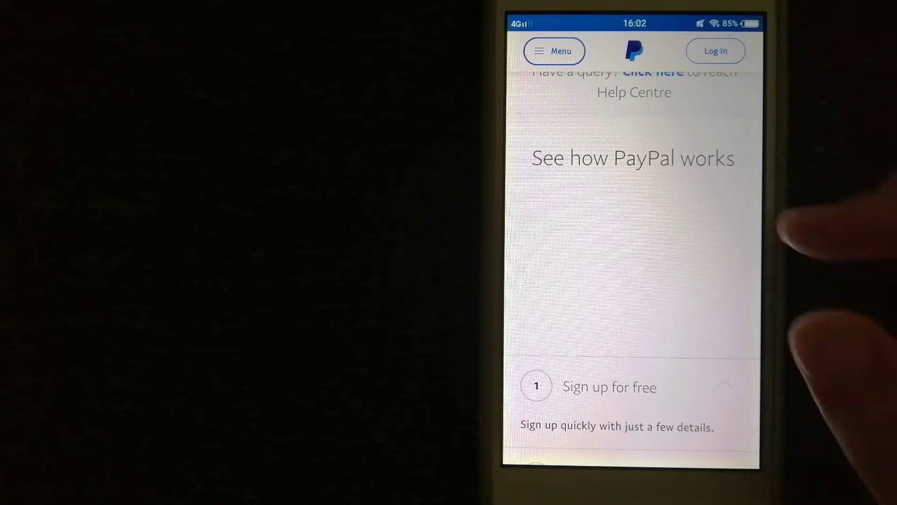
{"action": "scroll", "coordinate": [701, 281], "scroll_direction": "down", "scroll_amount": 3}
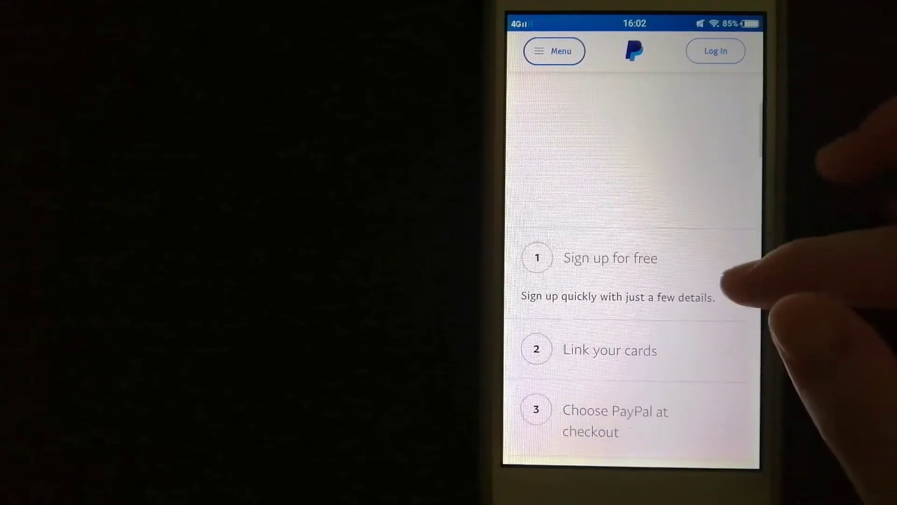
{"action": "scroll", "coordinate": [701, 239], "scroll_direction": "down", "scroll_amount": 2}
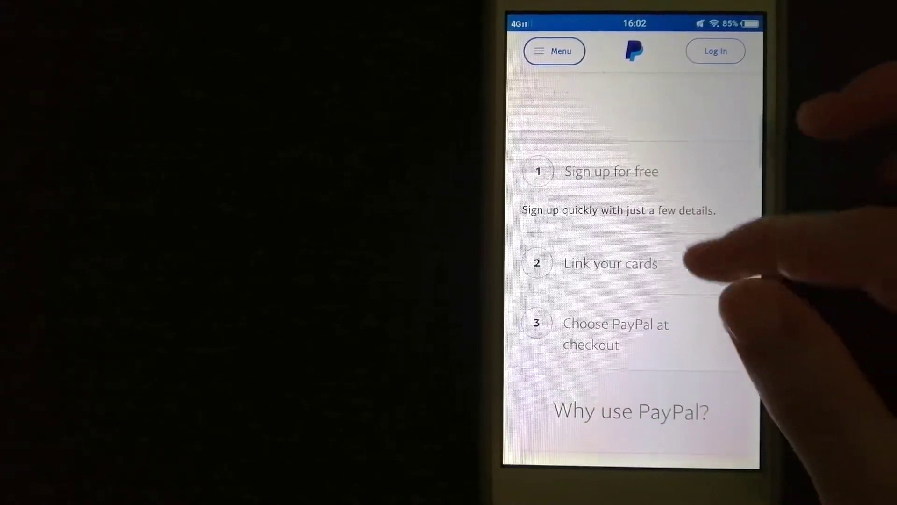
{"action": "scroll", "coordinate": [641, 260], "scroll_direction": "down", "scroll_amount": 2}
{"action": "scroll", "coordinate": [743, 238], "scroll_direction": "down", "scroll_amount": 1}
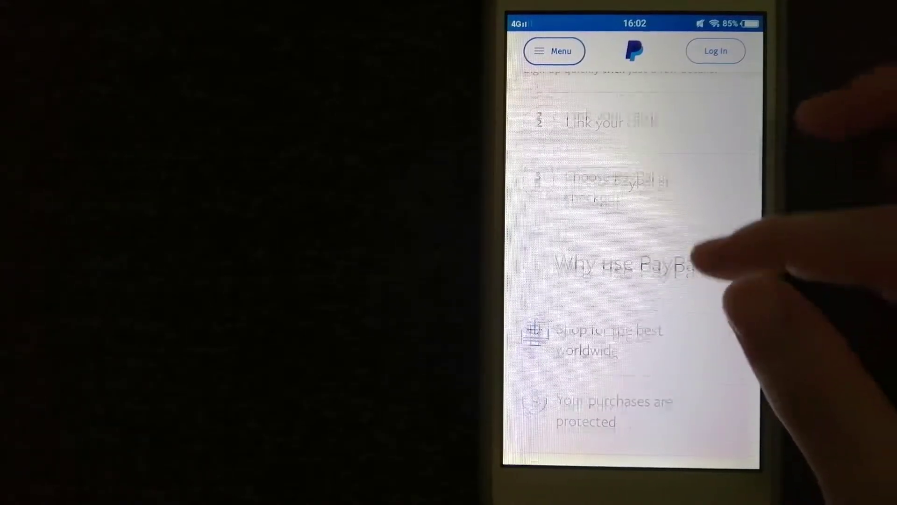
{"action": "scroll", "coordinate": [736, 266], "scroll_direction": "down", "scroll_amount": 1}
{"action": "scroll", "coordinate": [750, 224], "scroll_direction": "down", "scroll_amount": 2}
{"action": "scroll", "coordinate": [716, 319], "scroll_direction": "down", "scroll_amount": 1}
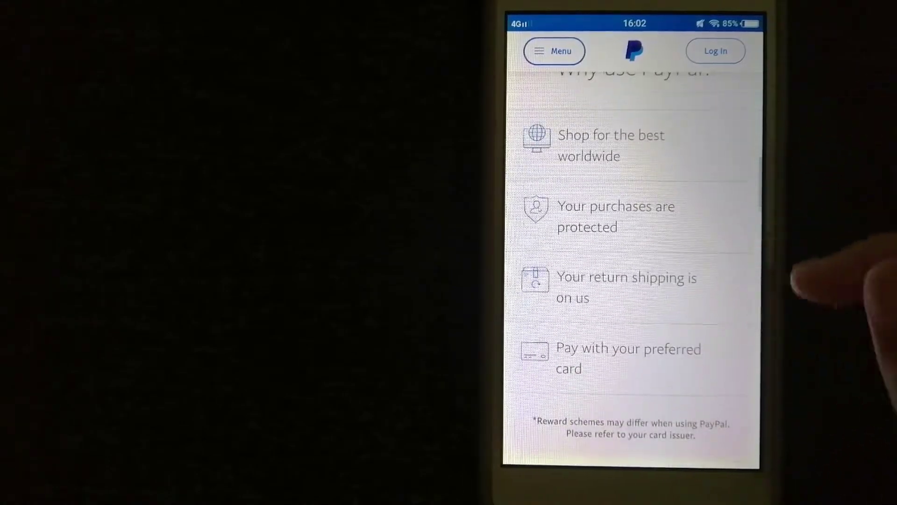
{"action": "scroll", "coordinate": [729, 283], "scroll_direction": "down", "scroll_amount": 1}
{"action": "scroll", "coordinate": [750, 273], "scroll_direction": "down", "scroll_amount": 1}
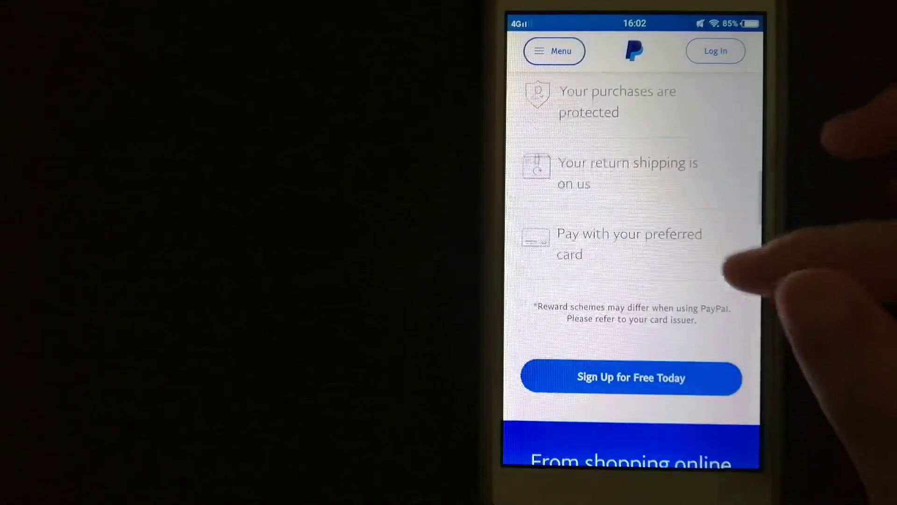
{"action": "scroll", "coordinate": [729, 259], "scroll_direction": "down", "scroll_amount": 1}
{"action": "scroll", "coordinate": [733, 336], "scroll_direction": "down", "scroll_amount": 1}
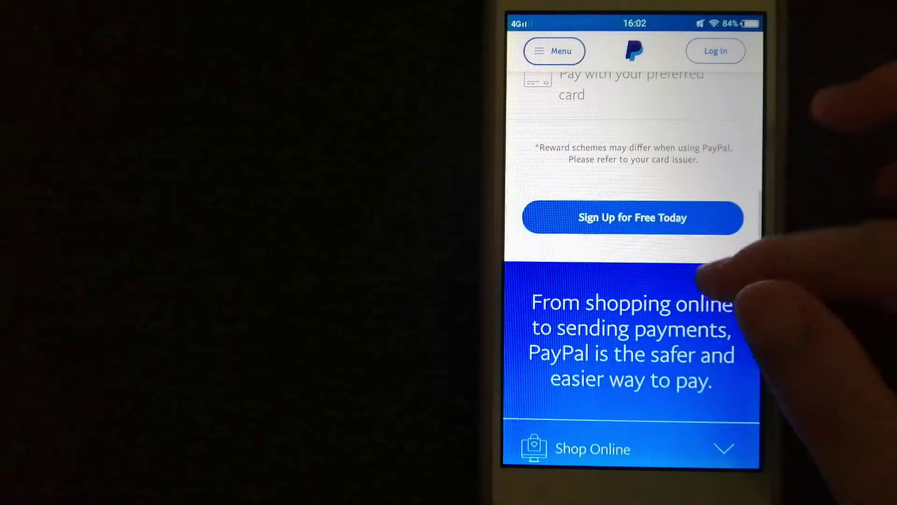
{"action": "scroll", "coordinate": [761, 300], "scroll_direction": "down", "scroll_amount": 1}
{"action": "scroll", "coordinate": [750, 280], "scroll_direction": "down", "scroll_amount": 1}
{"action": "scroll", "coordinate": [708, 291], "scroll_direction": "down", "scroll_amount": 3}
{"action": "scroll", "coordinate": [751, 290], "scroll_direction": "down", "scroll_amount": 1}
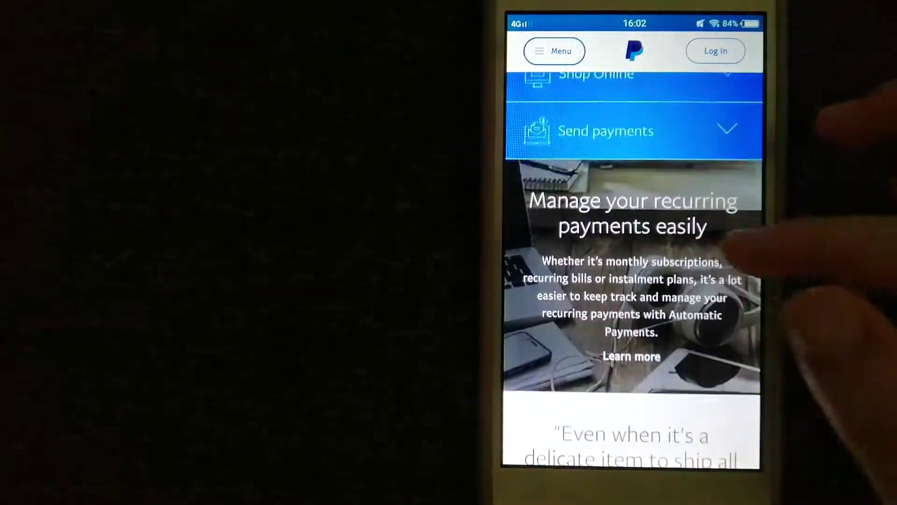
{"action": "scroll", "coordinate": [762, 327], "scroll_direction": "down", "scroll_amount": 1}
{"action": "scroll", "coordinate": [750, 318], "scroll_direction": "down", "scroll_amount": 1}
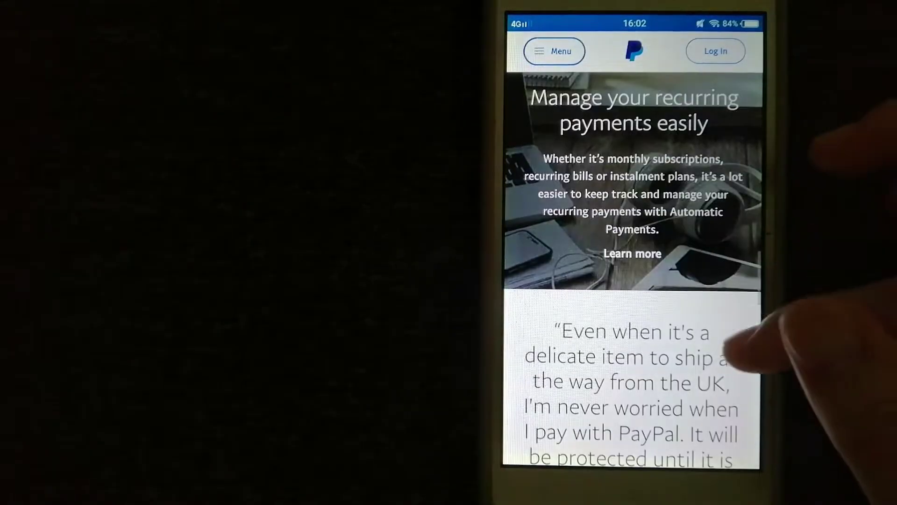
{"action": "scroll", "coordinate": [757, 329], "scroll_direction": "down", "scroll_amount": 1}
{"action": "scroll", "coordinate": [722, 329], "scroll_direction": "down", "scroll_amount": 2}
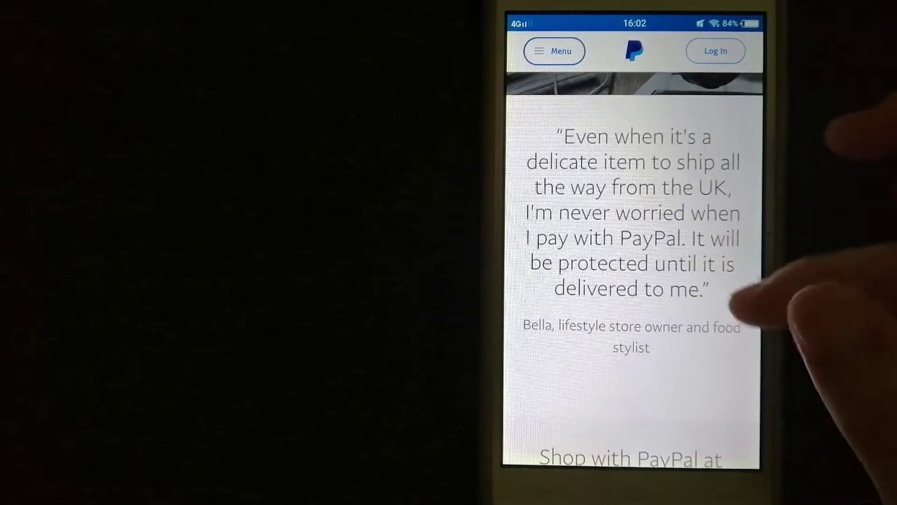
{"action": "scroll", "coordinate": [715, 295], "scroll_direction": "down", "scroll_amount": 1}
{"action": "scroll", "coordinate": [771, 341], "scroll_direction": "down", "scroll_amount": 2}
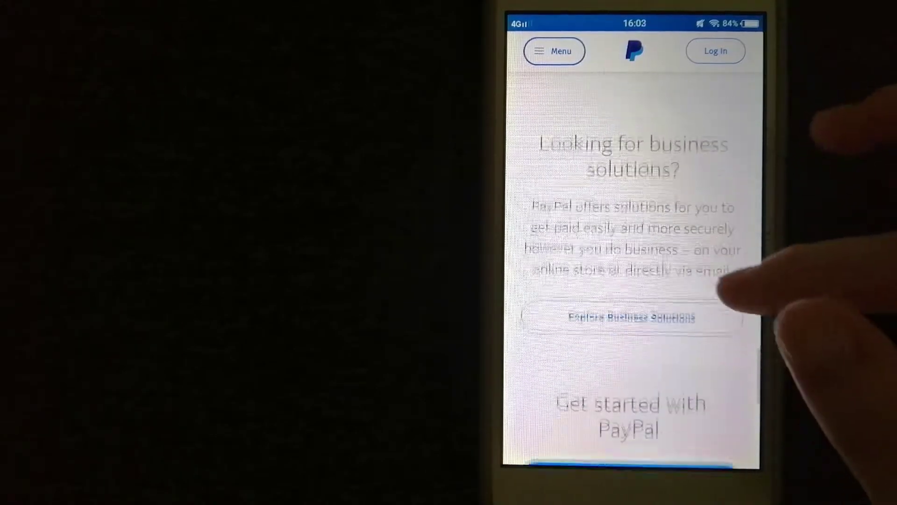
{"action": "scroll", "coordinate": [722, 343], "scroll_direction": "down", "scroll_amount": 1}
{"action": "scroll", "coordinate": [771, 323], "scroll_direction": "down", "scroll_amount": 2}
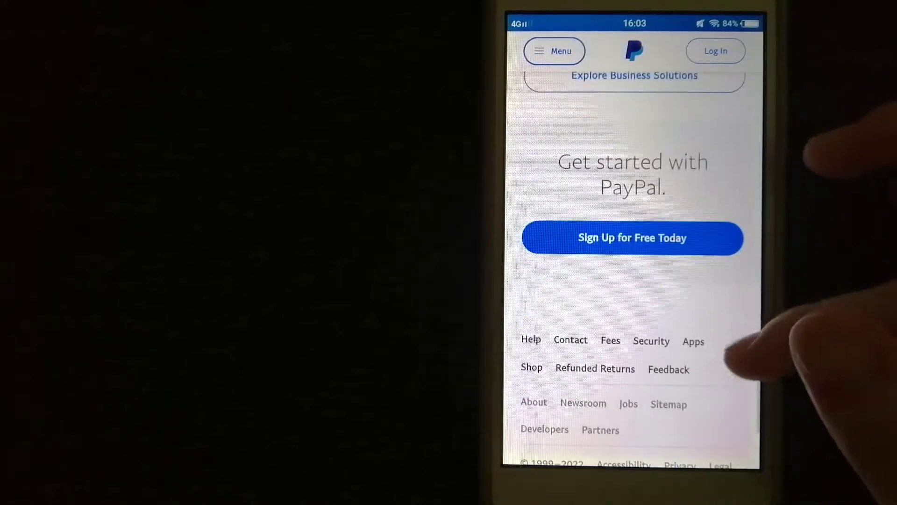
{"action": "scroll", "coordinate": [708, 344], "scroll_direction": "down", "scroll_amount": 1}
{"action": "scroll", "coordinate": [771, 340], "scroll_direction": "down", "scroll_amount": 1}
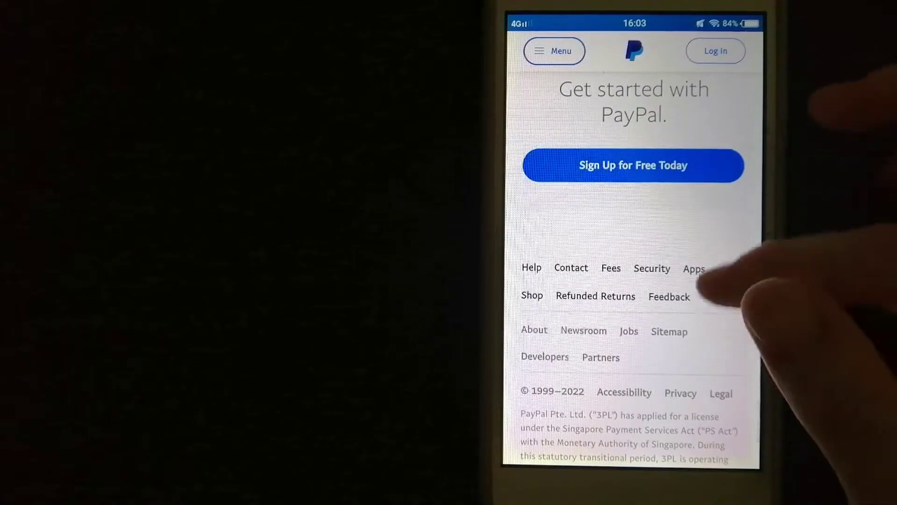
{"action": "scroll", "coordinate": [761, 290], "scroll_direction": "down", "scroll_amount": 2}
{"action": "scroll", "coordinate": [743, 330], "scroll_direction": "down", "scroll_amount": 2}
{"action": "scroll", "coordinate": [753, 246], "scroll_direction": "down", "scroll_amount": 2}
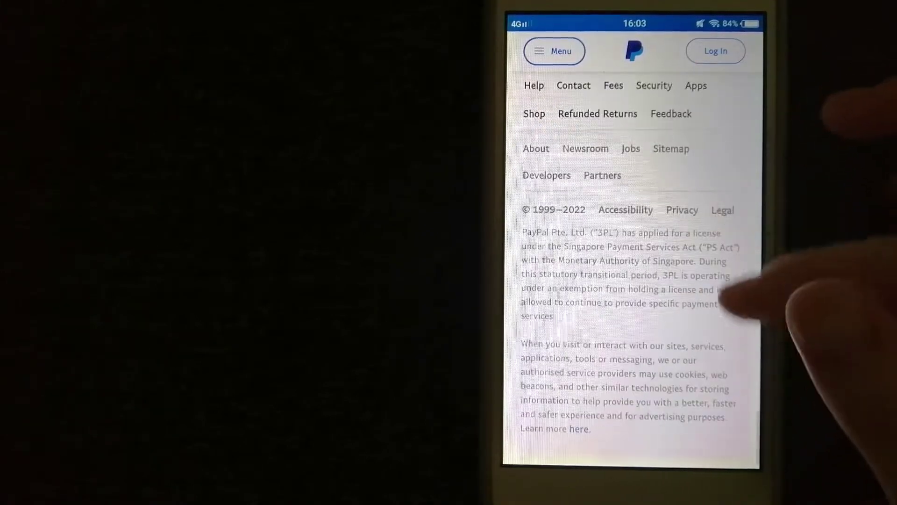
{"action": "scroll", "coordinate": [734, 231], "scroll_direction": "up", "scroll_amount": 4}
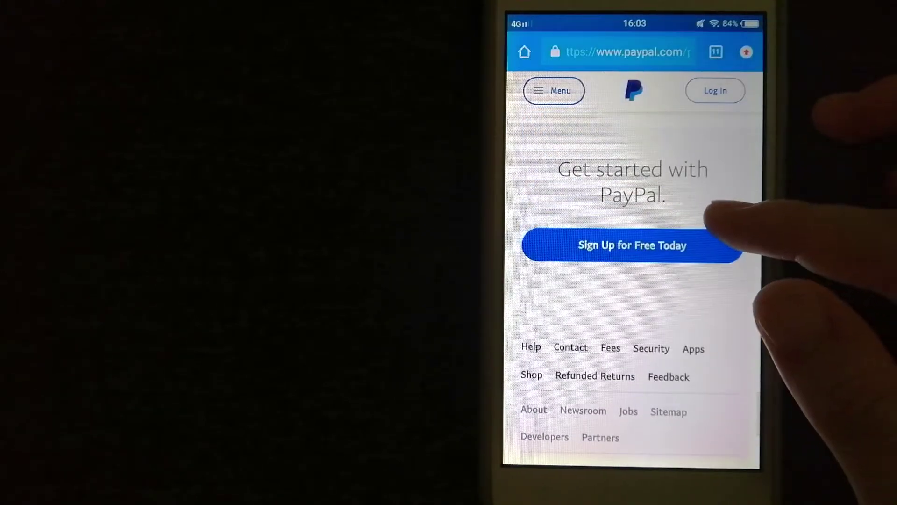
{"action": "scroll", "coordinate": [708, 217], "scroll_direction": "up", "scroll_amount": 2}
{"action": "scroll", "coordinate": [731, 260], "scroll_direction": "up", "scroll_amount": 3}
{"action": "scroll", "coordinate": [707, 301], "scroll_direction": "up", "scroll_amount": 1}
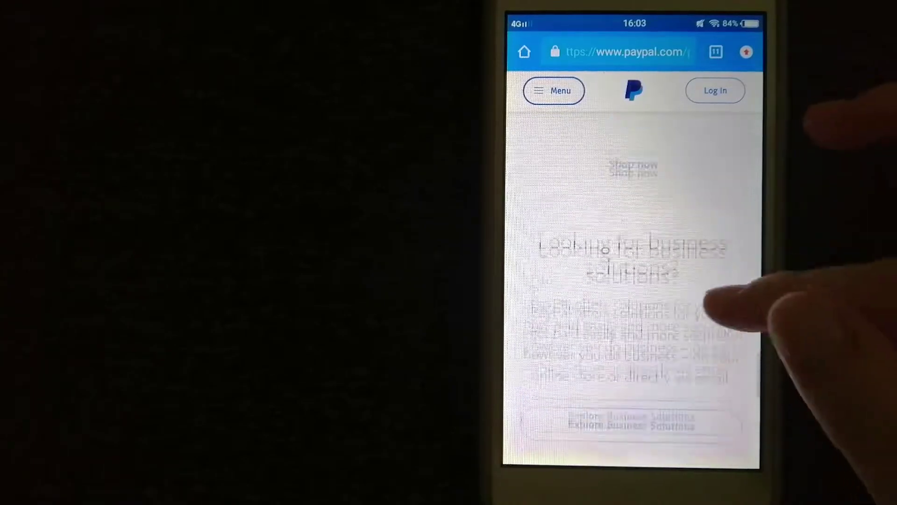
{"action": "scroll", "coordinate": [750, 232], "scroll_direction": "up", "scroll_amount": 2}
{"action": "scroll", "coordinate": [733, 277], "scroll_direction": "up", "scroll_amount": 2}
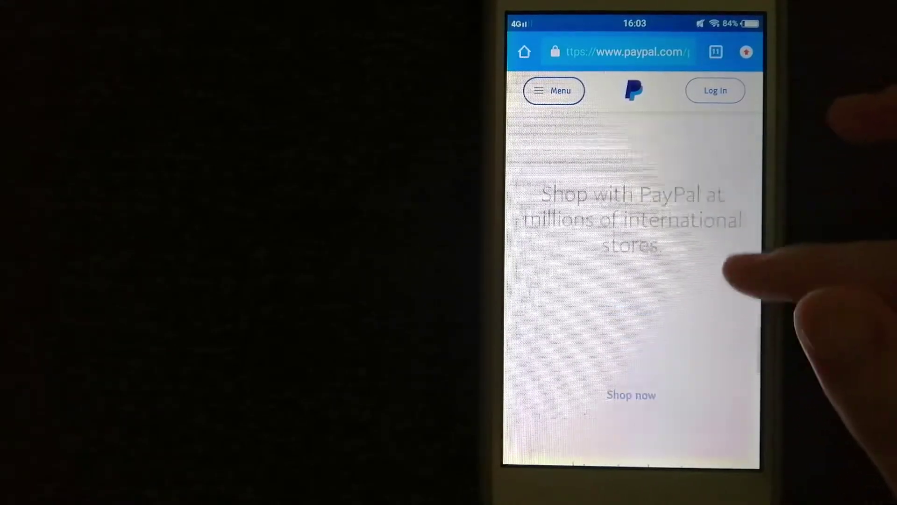
{"action": "scroll", "coordinate": [729, 273], "scroll_direction": "up", "scroll_amount": 2}
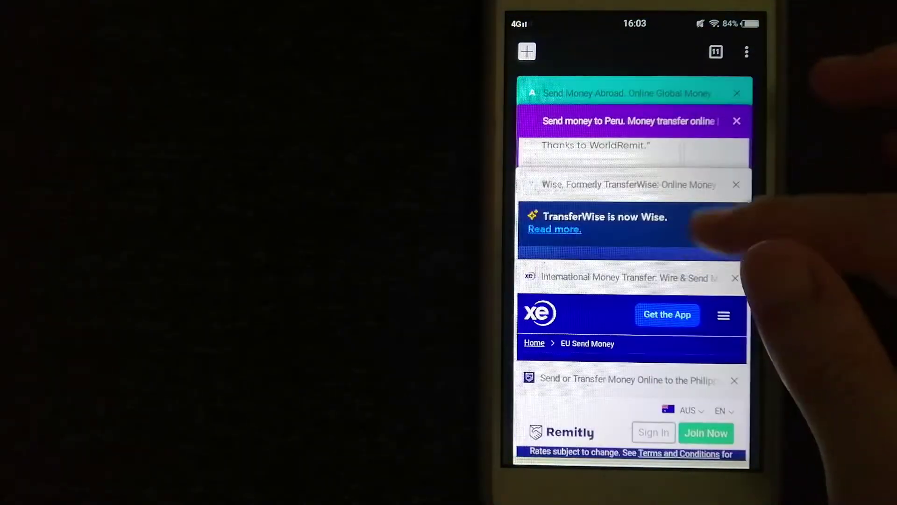
Step: Switch to the Wise page and review its 1,000 USD quote with 7.82 USD fees
{"action": "left_click", "coordinate": [701, 231]}
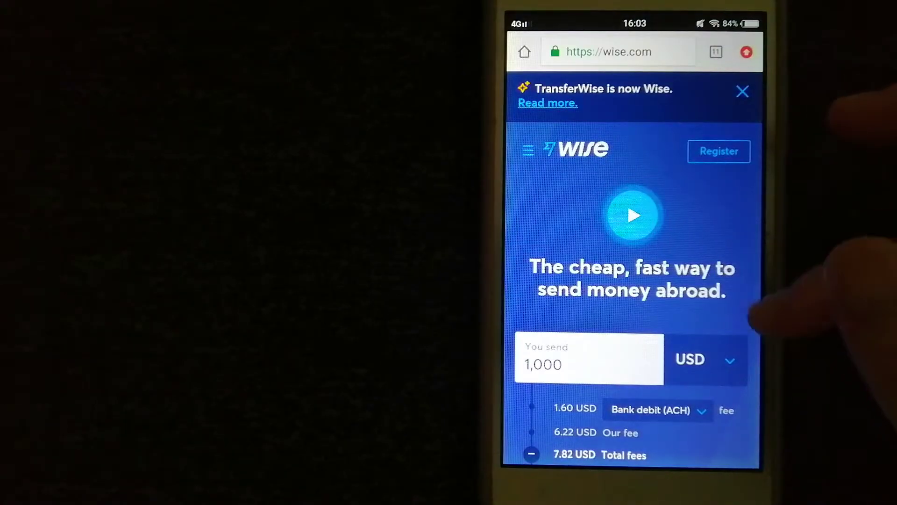
{"action": "scroll", "coordinate": [764, 280], "scroll_direction": "down", "scroll_amount": 3}
{"action": "scroll", "coordinate": [750, 295], "scroll_direction": "down", "scroll_amount": 2}
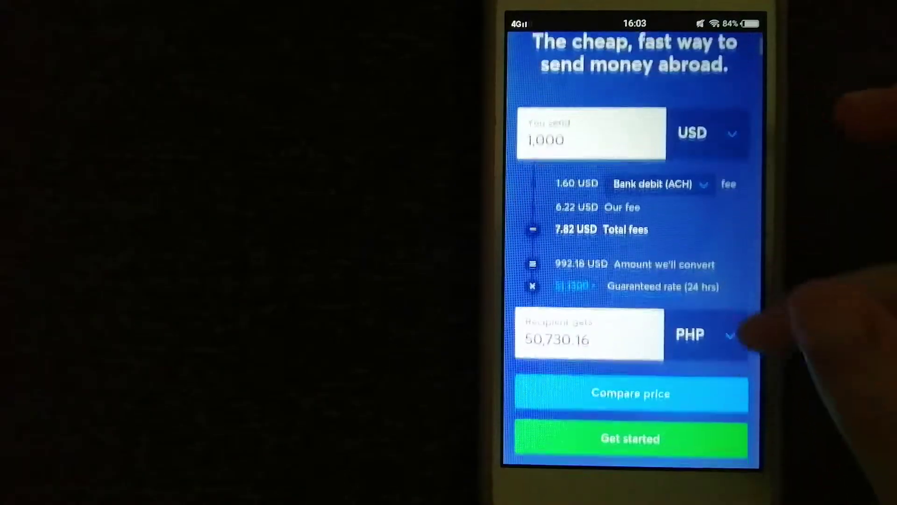
{"action": "scroll", "coordinate": [742, 280], "scroll_direction": "down", "scroll_amount": 2}
{"action": "scroll", "coordinate": [743, 245], "scroll_direction": "down", "scroll_amount": 1}
{"action": "scroll", "coordinate": [741, 211], "scroll_direction": "down", "scroll_amount": 3}
{"action": "scroll", "coordinate": [771, 341], "scroll_direction": "down", "scroll_amount": 2}
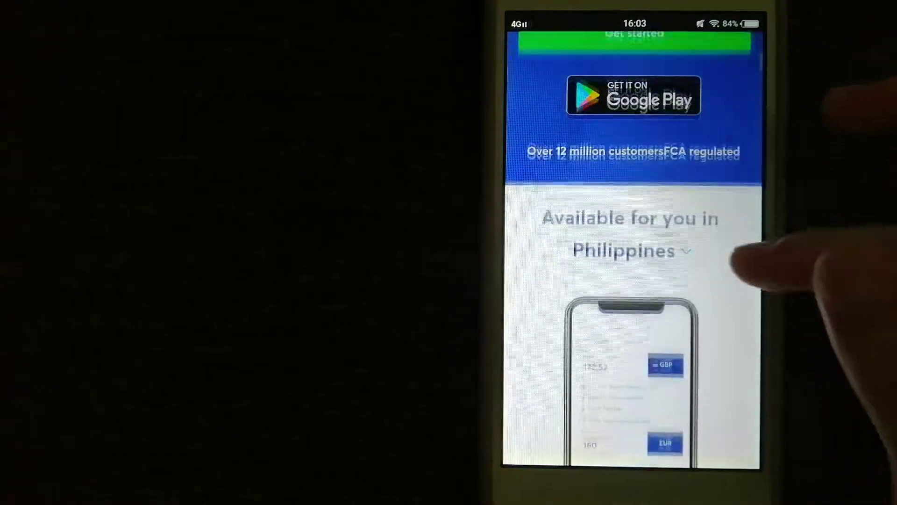
{"action": "scroll", "coordinate": [726, 323], "scroll_direction": "down", "scroll_amount": 1}
{"action": "scroll", "coordinate": [772, 267], "scroll_direction": "down", "scroll_amount": 1}
{"action": "scroll", "coordinate": [741, 329], "scroll_direction": "down", "scroll_amount": 3}
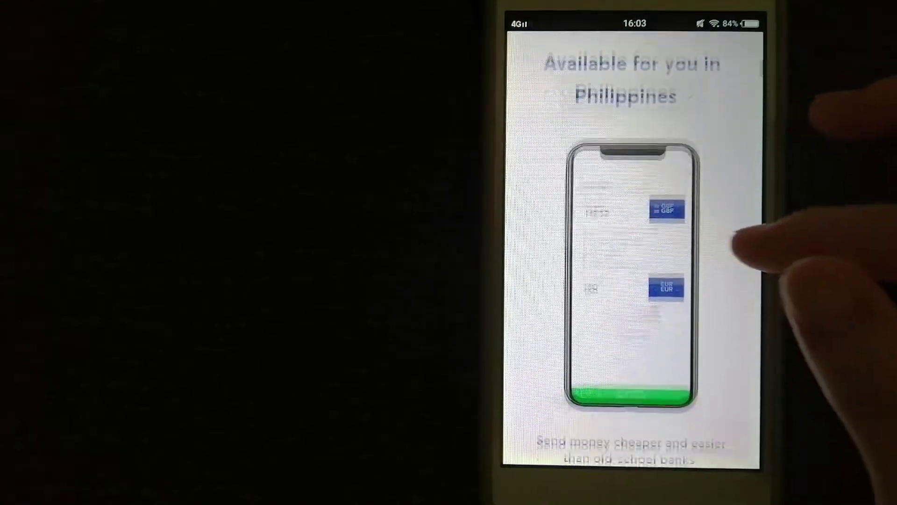
{"action": "scroll", "coordinate": [751, 241], "scroll_direction": "down", "scroll_amount": 1}
{"action": "scroll", "coordinate": [708, 281], "scroll_direction": "down", "scroll_amount": 2}
{"action": "scroll", "coordinate": [771, 220], "scroll_direction": "down", "scroll_amount": 2}
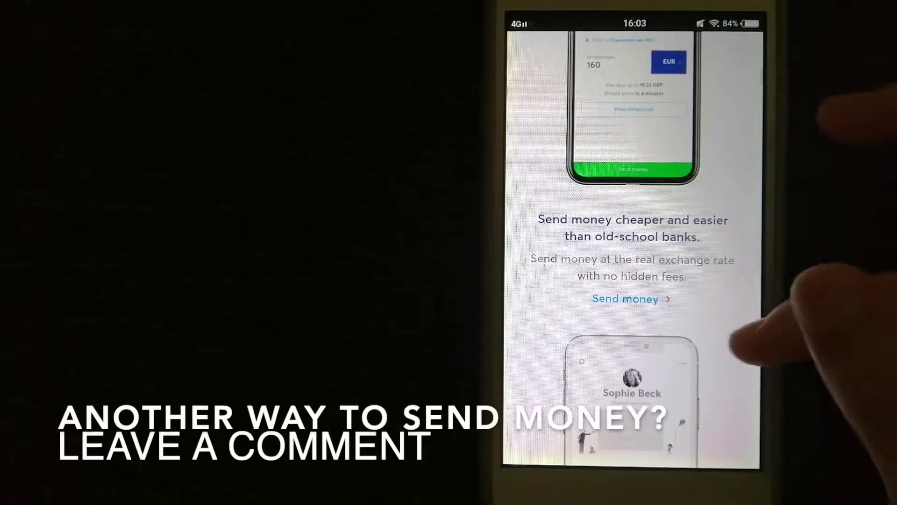
{"action": "scroll", "coordinate": [722, 337], "scroll_direction": "down", "scroll_amount": 2}
{"action": "scroll", "coordinate": [743, 294], "scroll_direction": "down", "scroll_amount": 2}
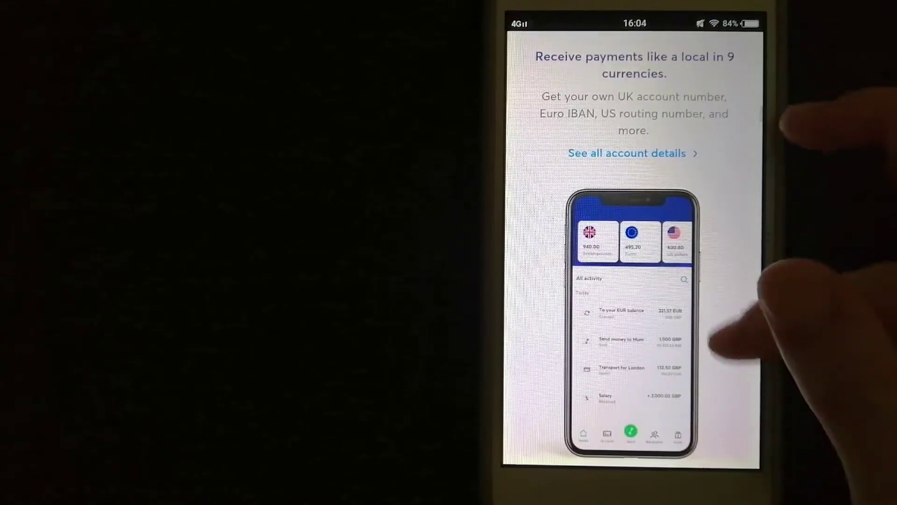
{"action": "scroll", "coordinate": [711, 344], "scroll_direction": "down", "scroll_amount": 2}
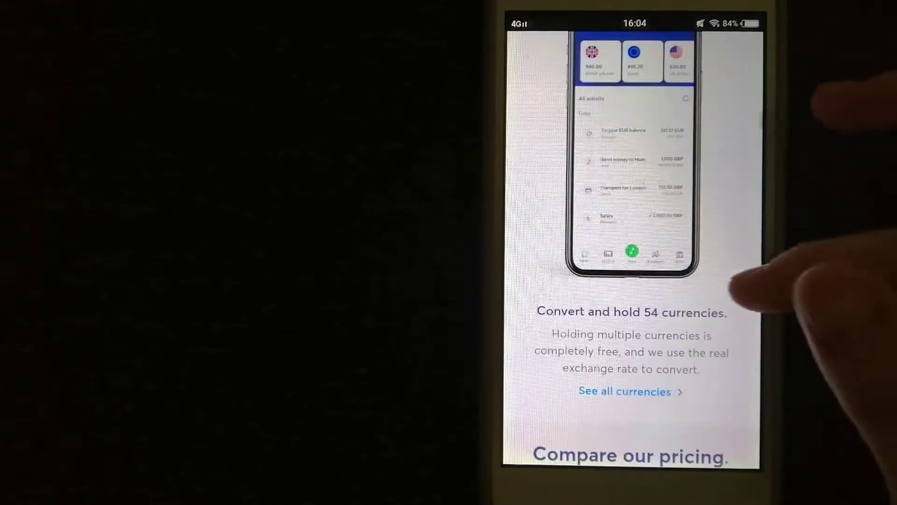
{"action": "scroll", "coordinate": [746, 322], "scroll_direction": "down", "scroll_amount": 2}
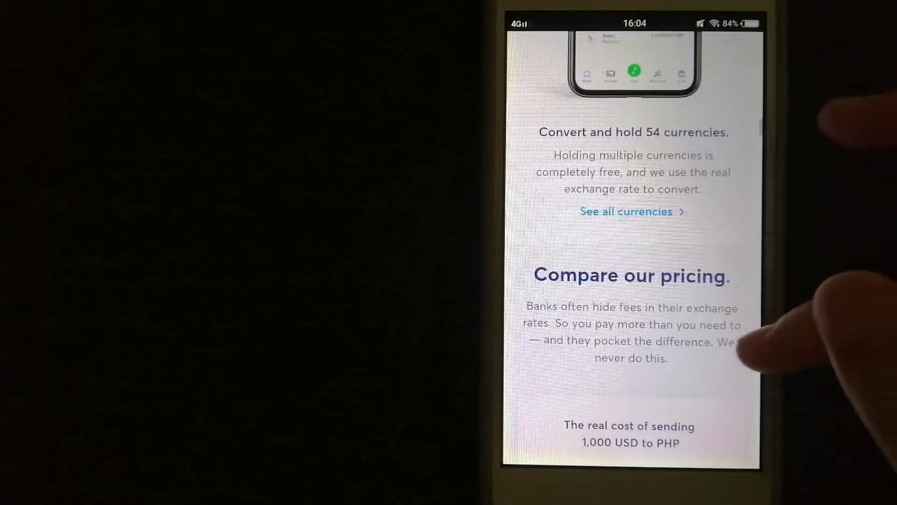
{"action": "scroll", "coordinate": [754, 316], "scroll_direction": "down", "scroll_amount": 2}
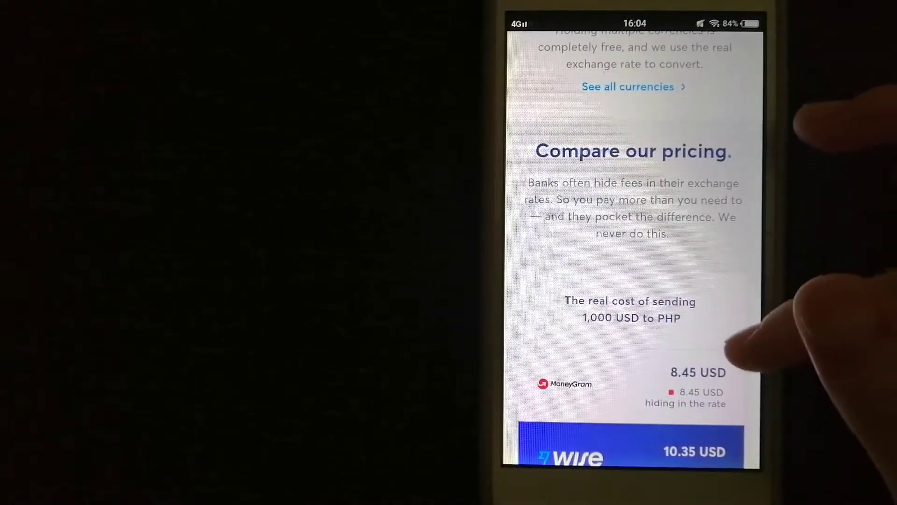
{"action": "scroll", "coordinate": [725, 347], "scroll_direction": "down", "scroll_amount": 2}
{"action": "scroll", "coordinate": [726, 344], "scroll_direction": "down", "scroll_amount": 3}
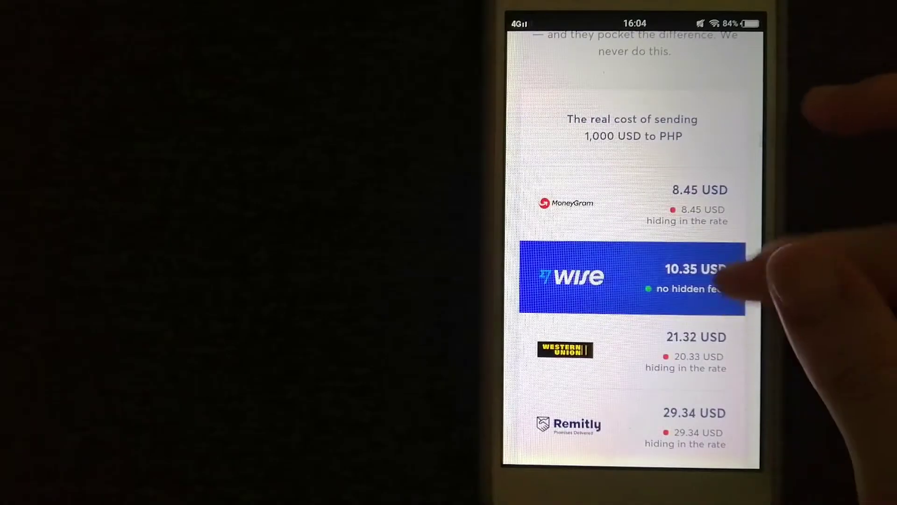
{"action": "scroll", "coordinate": [725, 285], "scroll_direction": "down", "scroll_amount": 2}
{"action": "scroll", "coordinate": [728, 336], "scroll_direction": "down", "scroll_amount": 3}
{"action": "scroll", "coordinate": [743, 280], "scroll_direction": "down", "scroll_amount": 2}
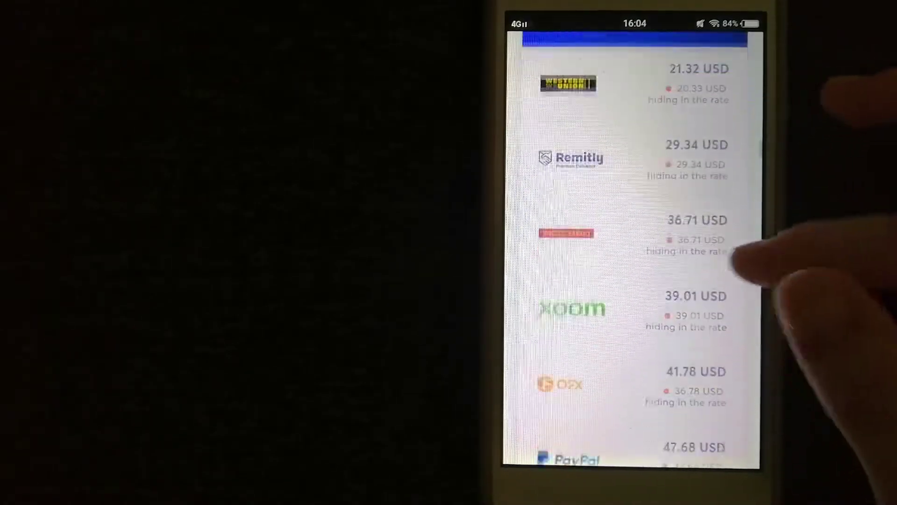
{"action": "scroll", "coordinate": [726, 336], "scroll_direction": "down", "scroll_amount": 2}
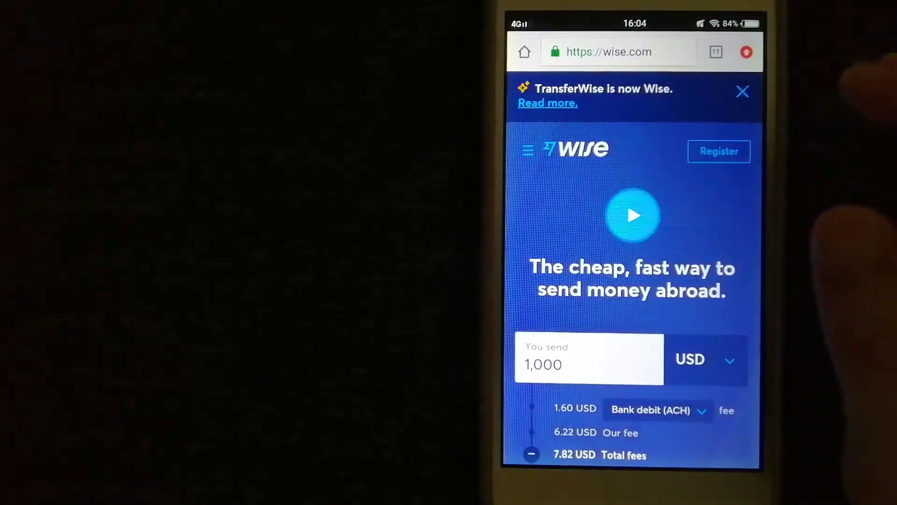
Step: Switch from Wise to the open Remitly tab and review its Western Union fee comparison
{"action": "left_click", "coordinate": [715, 51]}
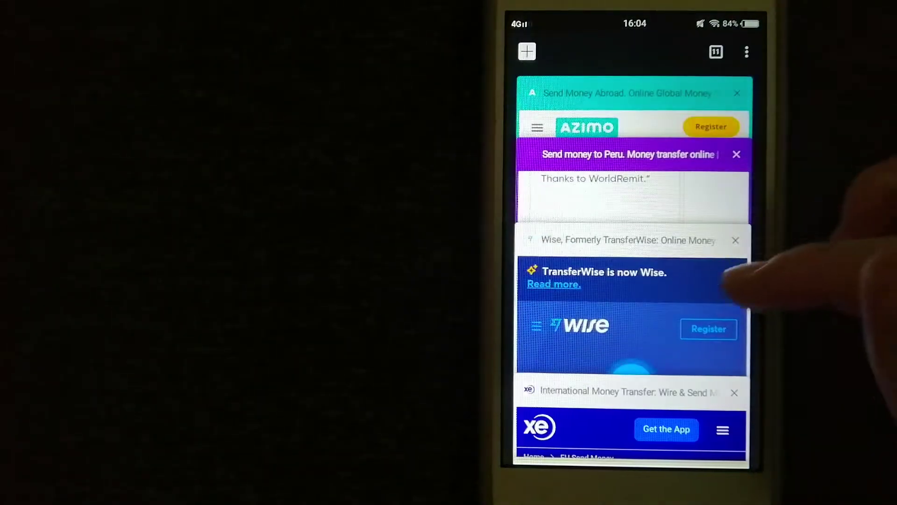
{"action": "scroll", "coordinate": [704, 322], "scroll_direction": "down", "scroll_amount": 5}
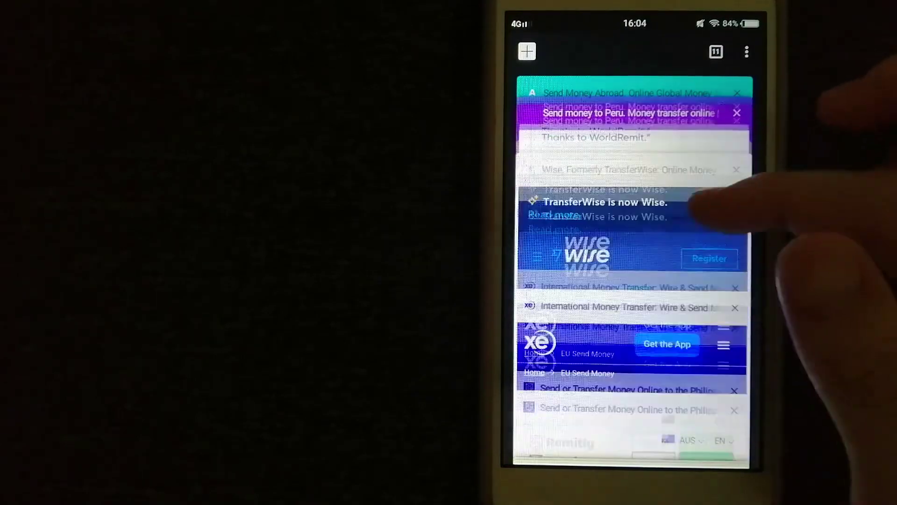
{"action": "left_click", "coordinate": [693, 224]}
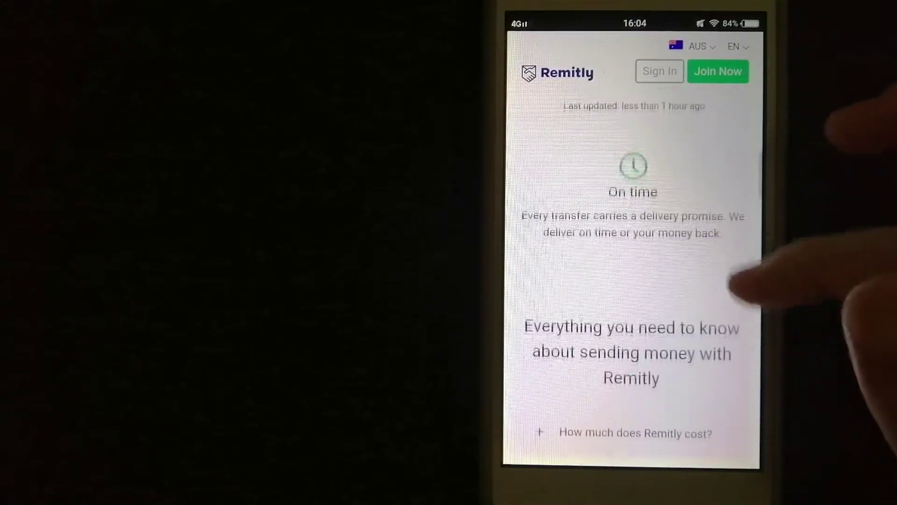
{"action": "scroll", "coordinate": [757, 281], "scroll_direction": "down", "scroll_amount": 2}
{"action": "scroll", "coordinate": [750, 231], "scroll_direction": "down", "scroll_amount": 1}
{"action": "scroll", "coordinate": [722, 287], "scroll_direction": "down", "scroll_amount": 2}
{"action": "scroll", "coordinate": [735, 347], "scroll_direction": "down", "scroll_amount": 2}
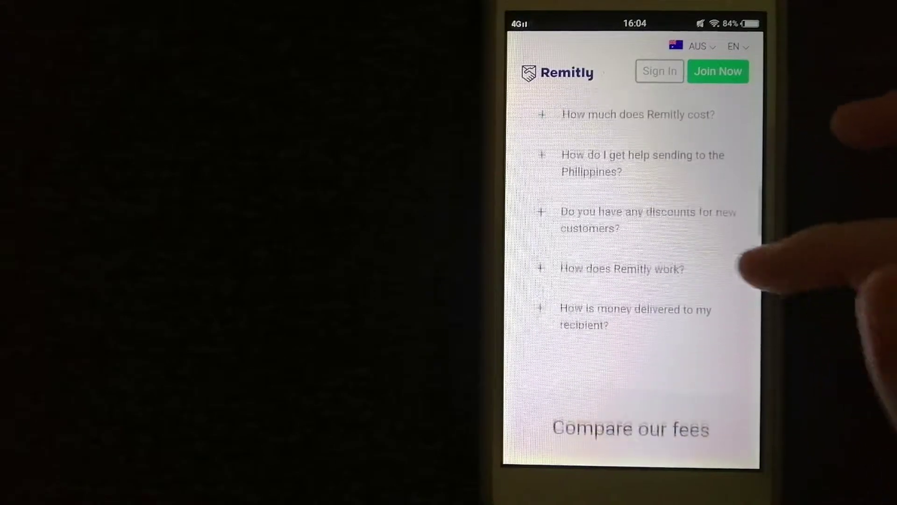
{"action": "scroll", "coordinate": [762, 330], "scroll_direction": "down", "scroll_amount": 3}
{"action": "scroll", "coordinate": [762, 271], "scroll_direction": "down", "scroll_amount": 1}
{"action": "scroll", "coordinate": [716, 329], "scroll_direction": "down", "scroll_amount": 2}
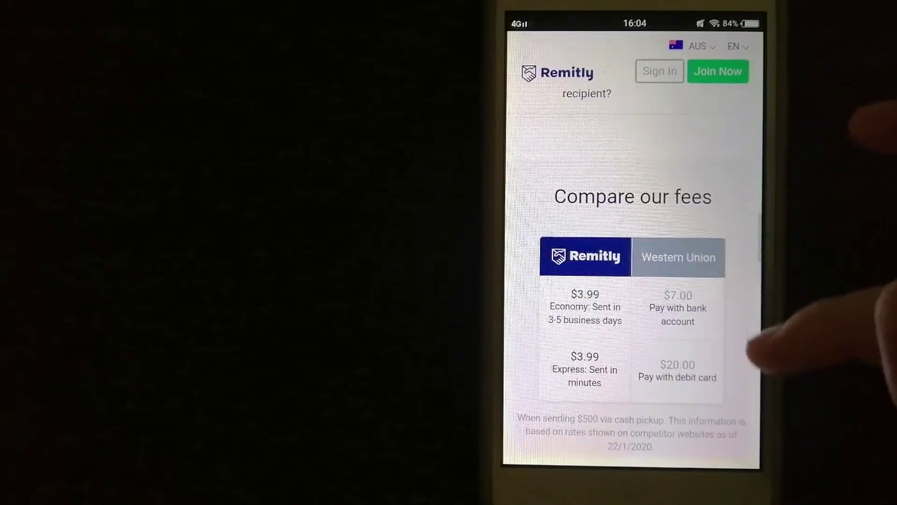
{"action": "scroll", "coordinate": [750, 370], "scroll_direction": "down", "scroll_amount": 2}
{"action": "scroll", "coordinate": [762, 321], "scroll_direction": "down", "scroll_amount": 2}
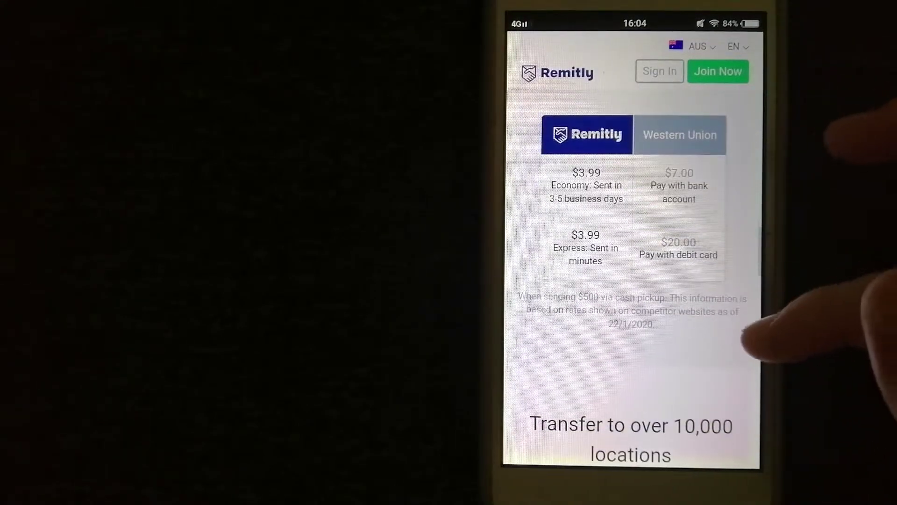
{"action": "scroll", "coordinate": [761, 331], "scroll_direction": "down", "scroll_amount": 2}
{"action": "scroll", "coordinate": [704, 252], "scroll_direction": "up", "scroll_amount": 2}
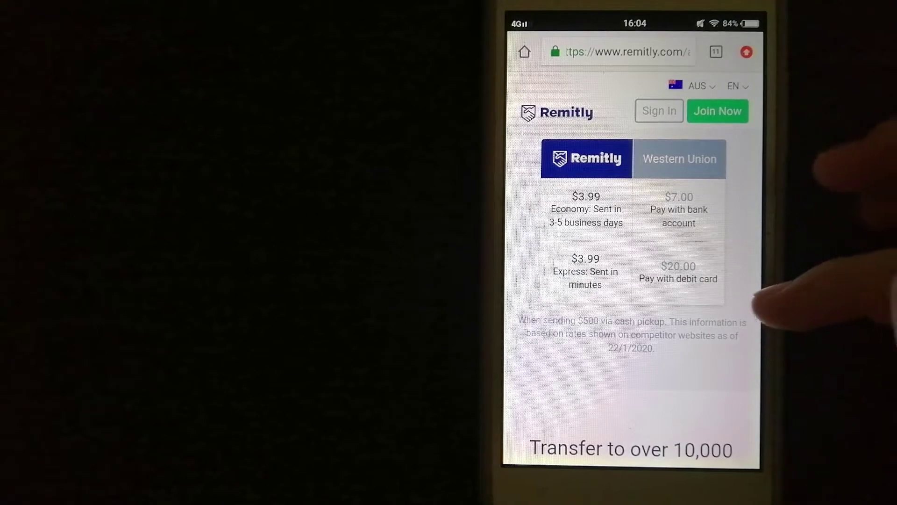
{"action": "scroll", "coordinate": [632, 281], "scroll_direction": "down", "scroll_amount": 5}
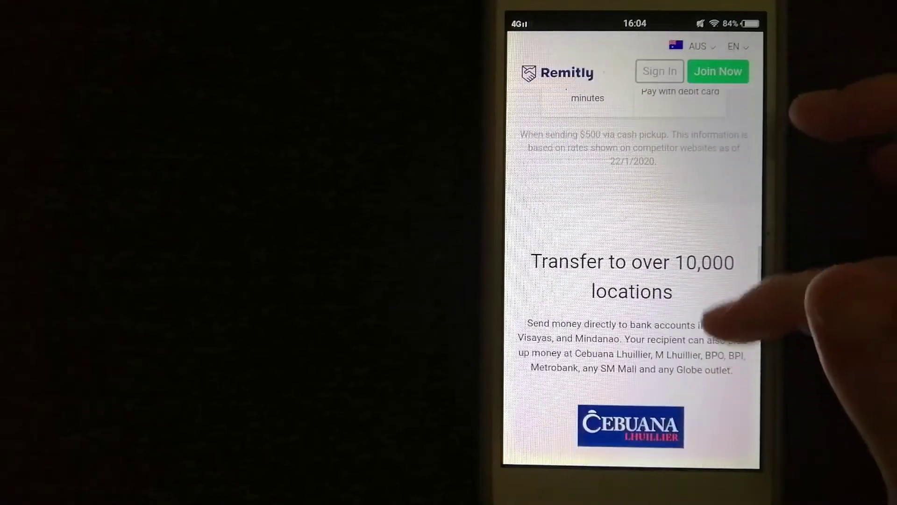
{"action": "scroll", "coordinate": [732, 324], "scroll_direction": "down", "scroll_amount": 1}
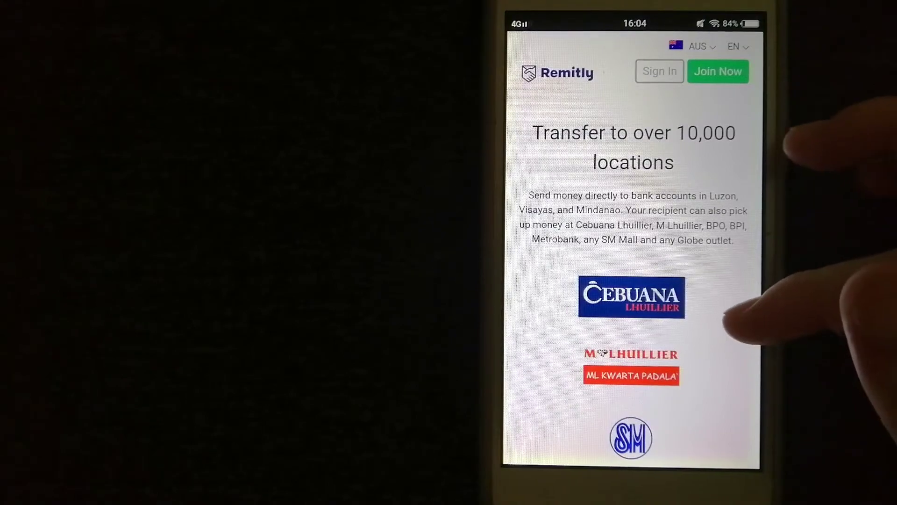
{"action": "scroll", "coordinate": [729, 329], "scroll_direction": "down", "scroll_amount": 5}
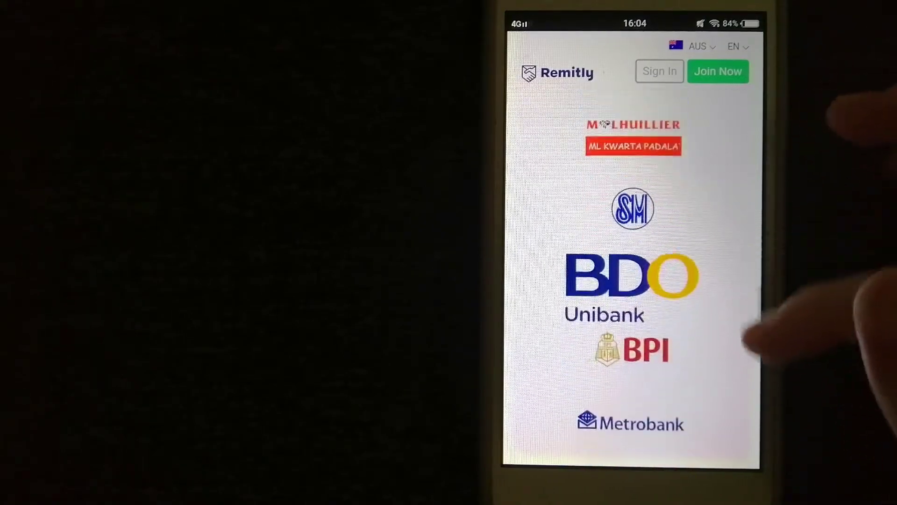
{"action": "scroll", "coordinate": [733, 281], "scroll_direction": "down", "scroll_amount": 5}
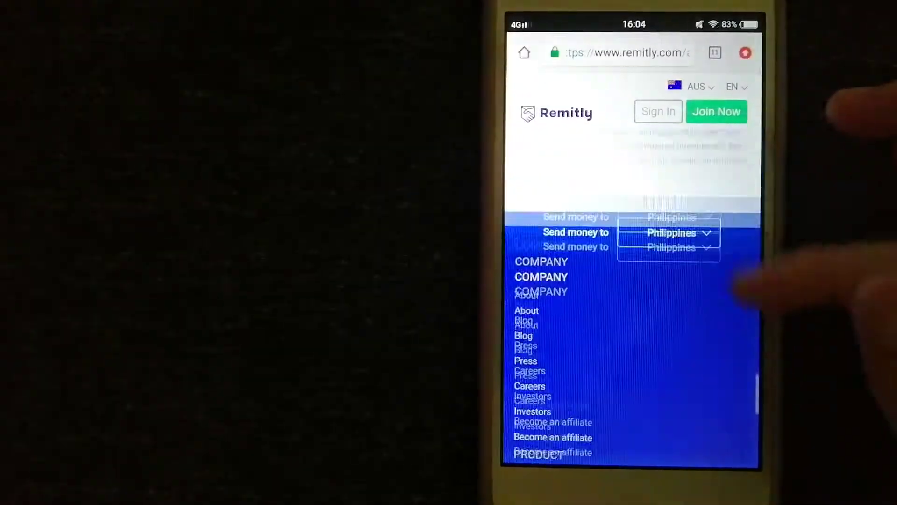
{"action": "scroll", "coordinate": [722, 231], "scroll_direction": "up", "scroll_amount": 10}
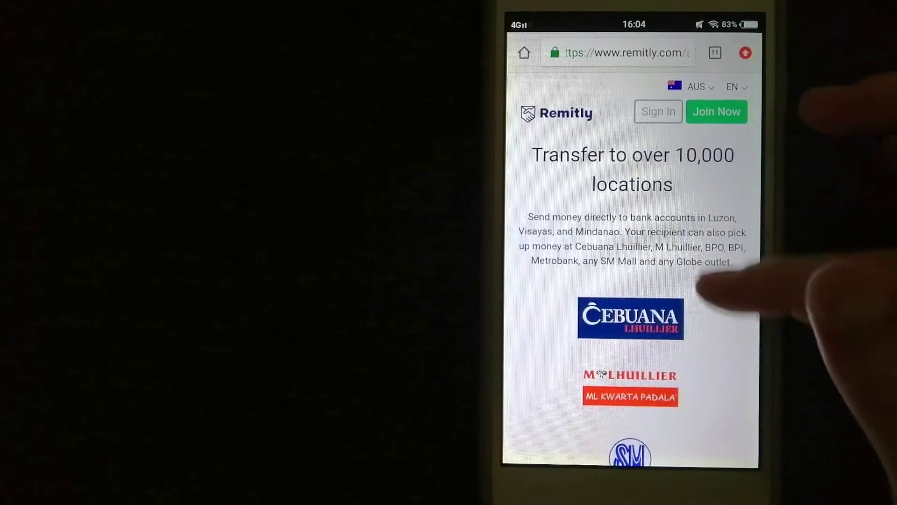
{"action": "scroll", "coordinate": [743, 281], "scroll_direction": "up", "scroll_amount": 2}
{"action": "scroll", "coordinate": [721, 241], "scroll_direction": "up", "scroll_amount": 1}
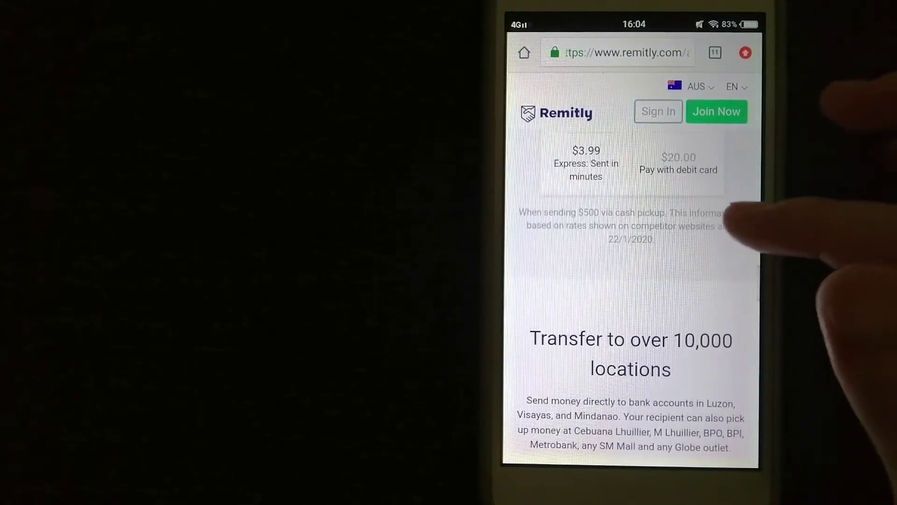
{"action": "scroll", "coordinate": [631, 280], "scroll_direction": "up", "scroll_amount": 2}
{"action": "scroll", "coordinate": [632, 281], "scroll_direction": "up", "scroll_amount": 3}
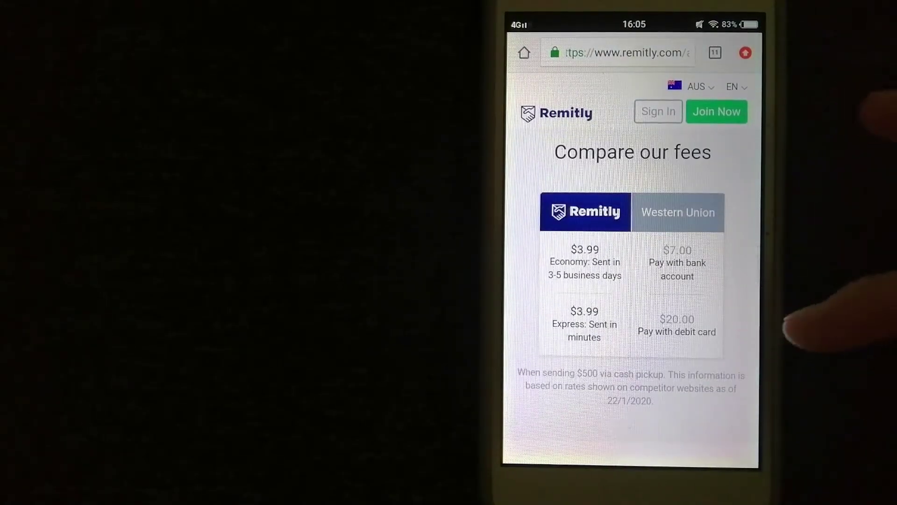